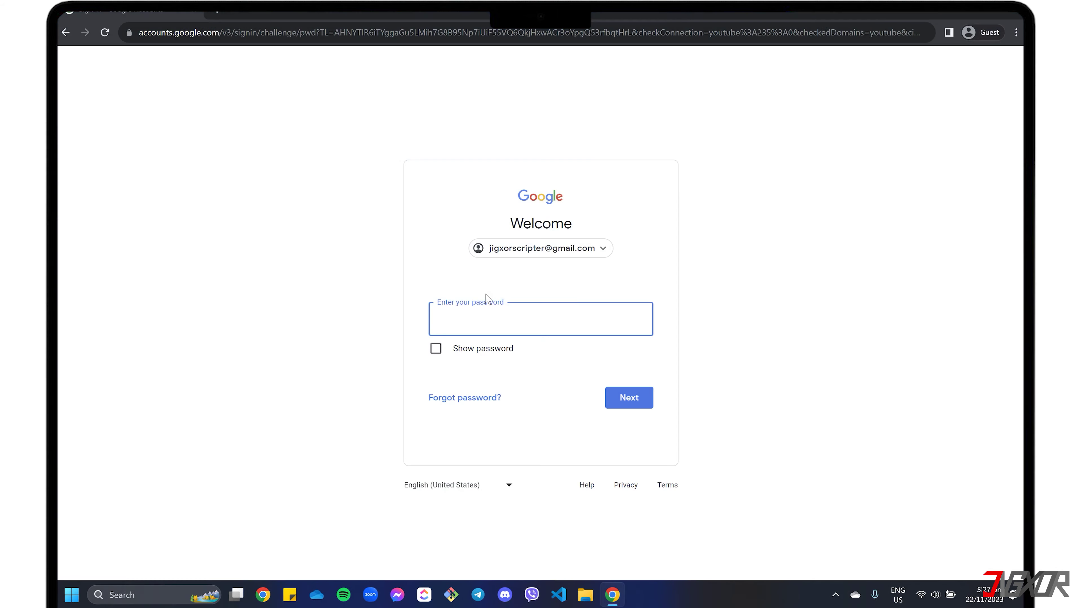
- Attempt to sign in by entering the account password, then retyping it
{"action": "type", "text": "*******"}
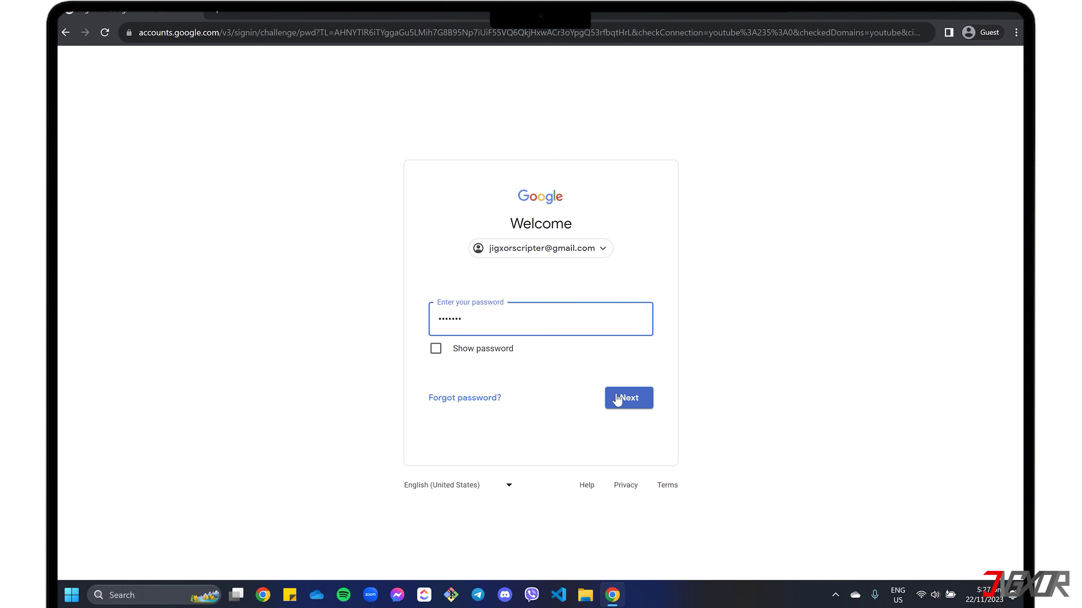
{"action": "left_click", "coordinate": [617, 399]}
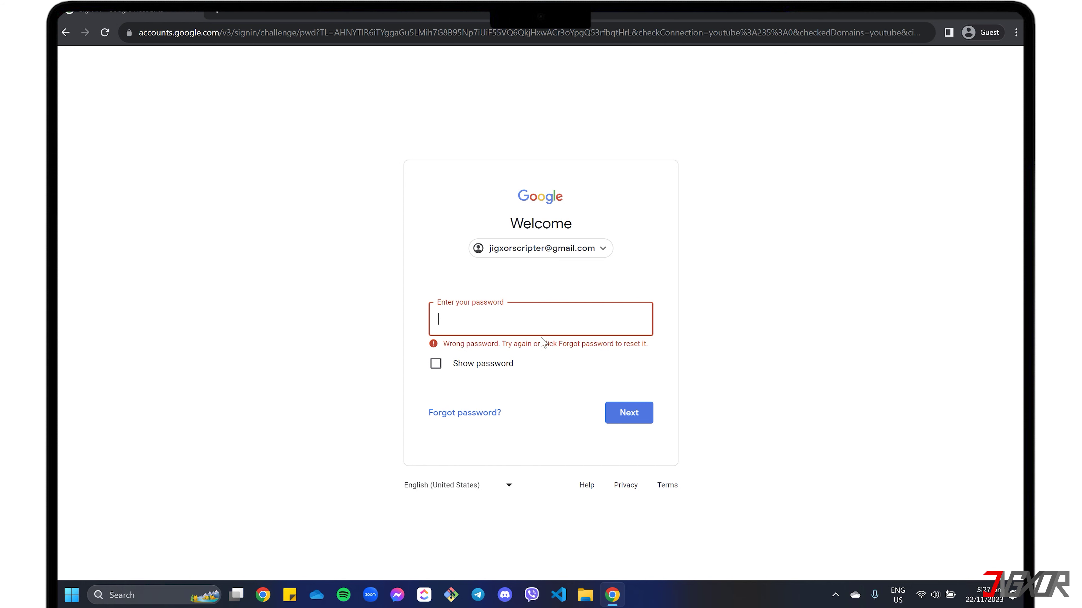
{"action": "type", "text": "**********"}
{"action": "key", "text": "Return"}
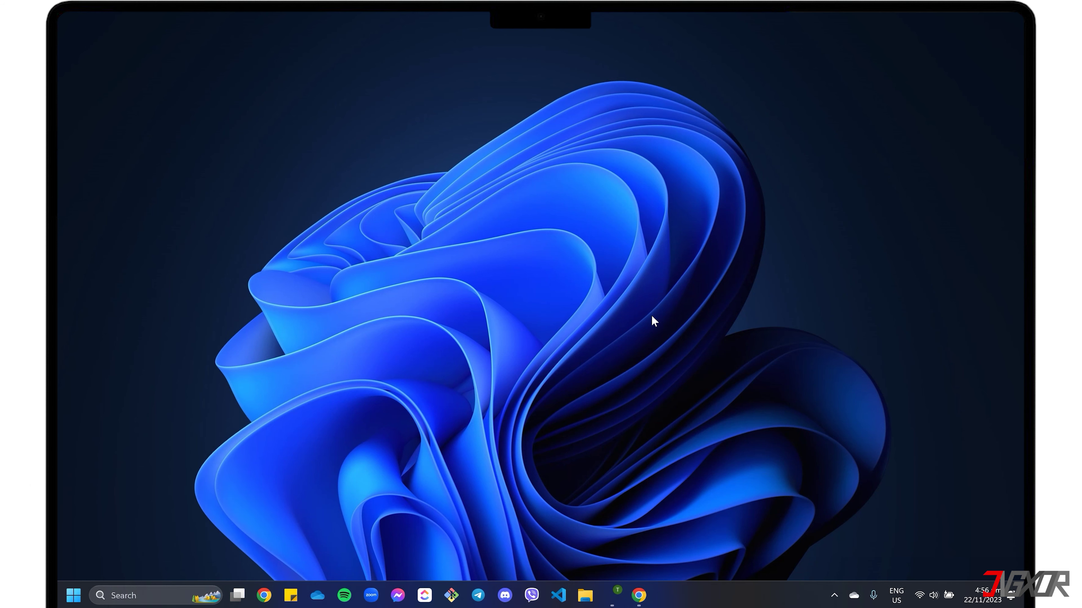
- In Chrome's Google sign-in, paste the account email and choose Forgot password?
{"action": "left_click", "coordinate": [639, 595]}
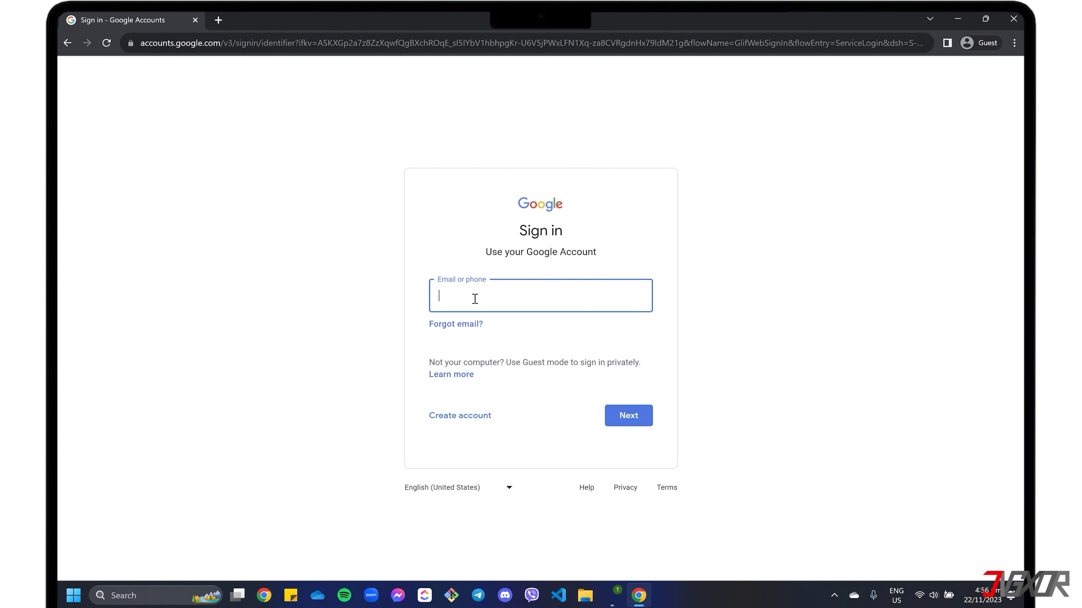
{"action": "key", "text": "ctrl+v"}
{"action": "key", "text": "Return"}
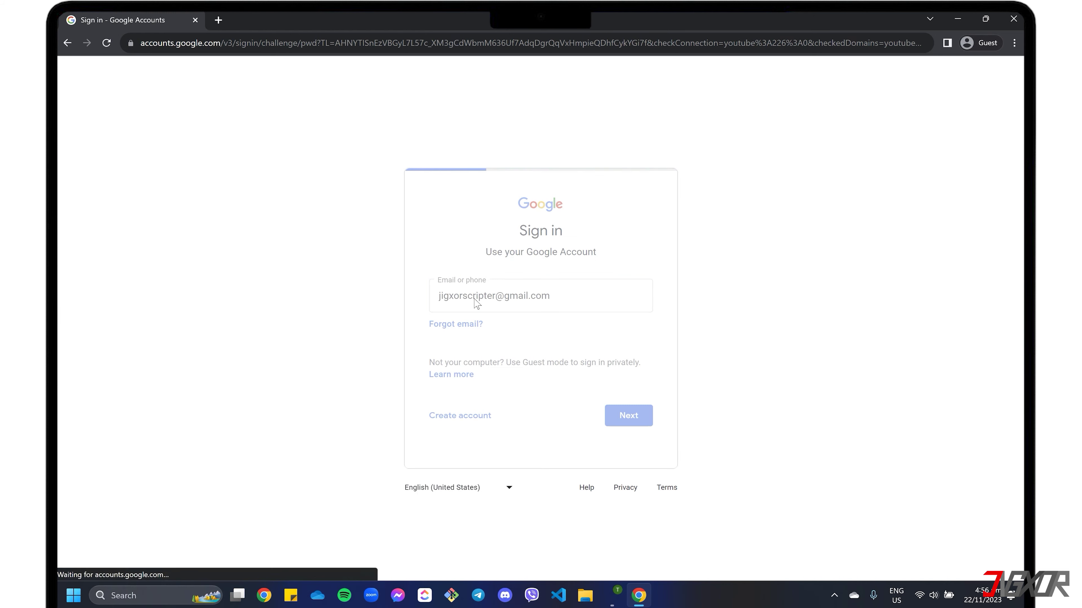
{"action": "left_click", "coordinate": [476, 402]}
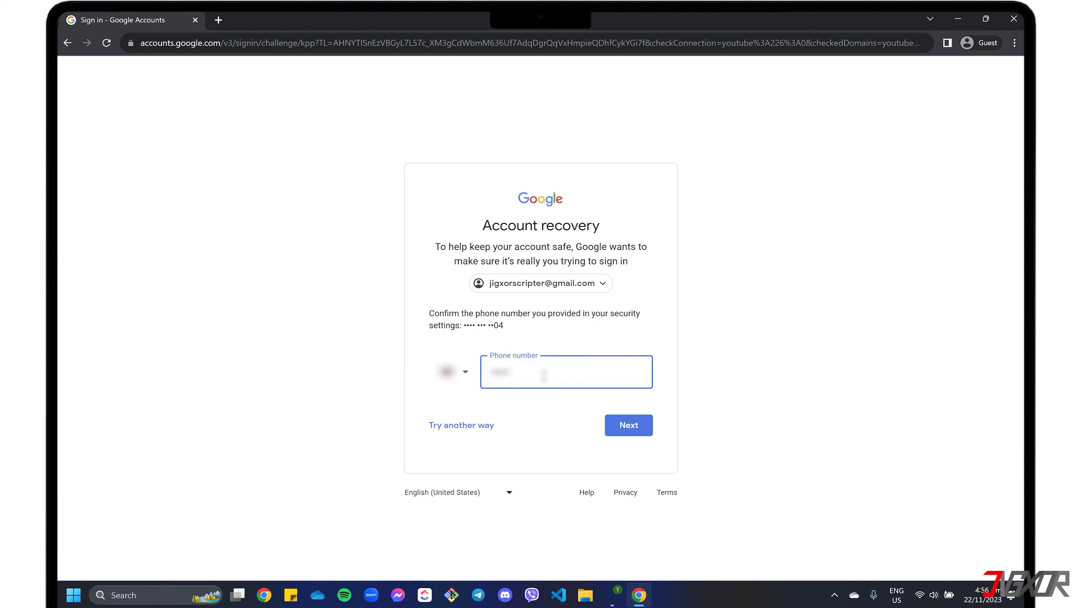
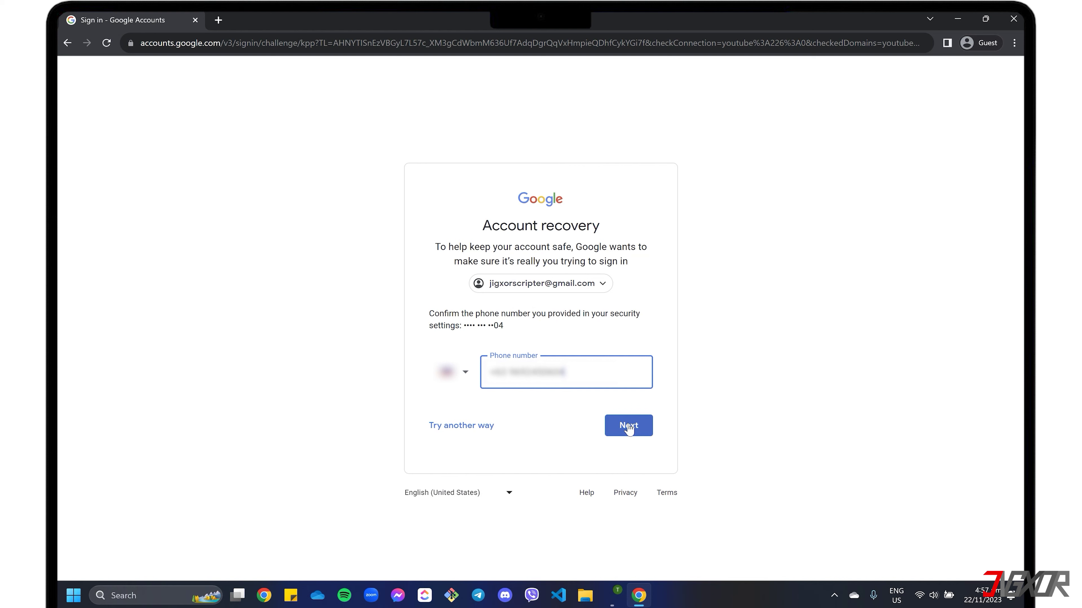
- Confirm the account's phone number and submit the six-digit code texted to that phone
{"action": "left_click", "coordinate": [634, 428]}
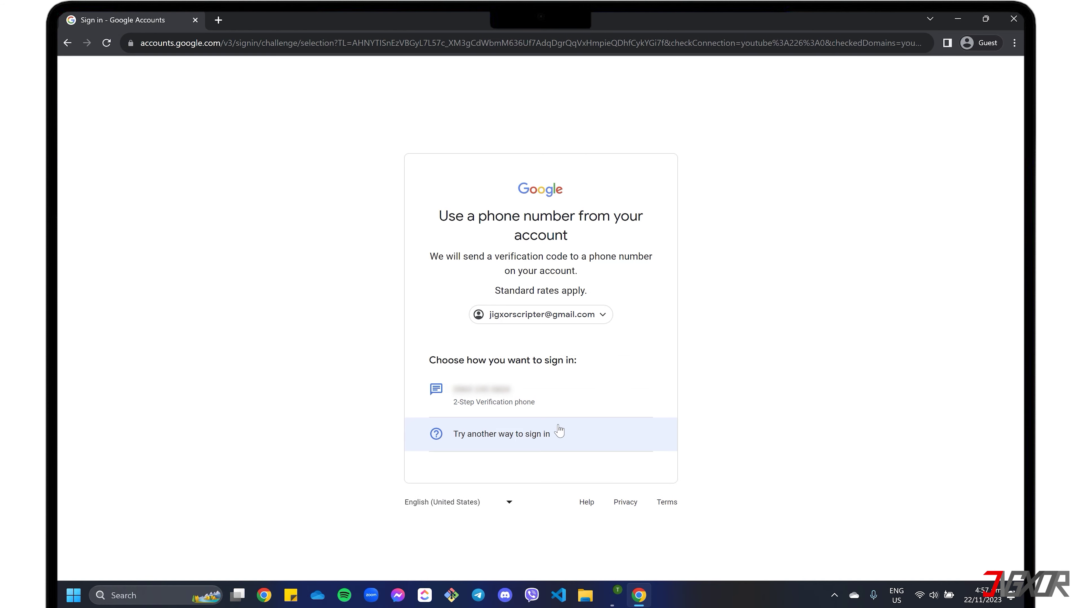
{"action": "left_click", "coordinate": [568, 408]}
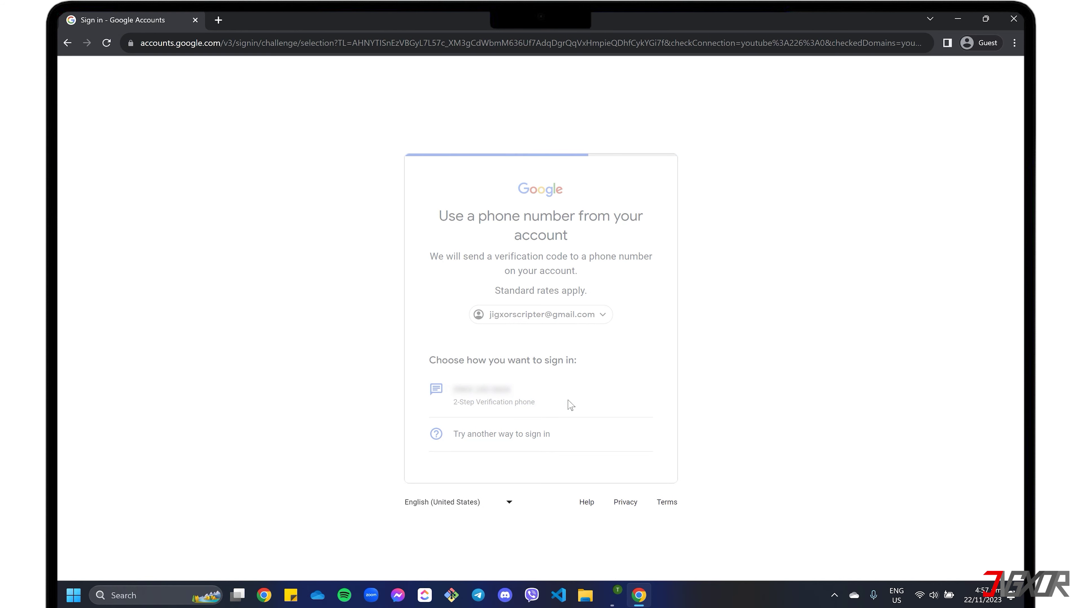
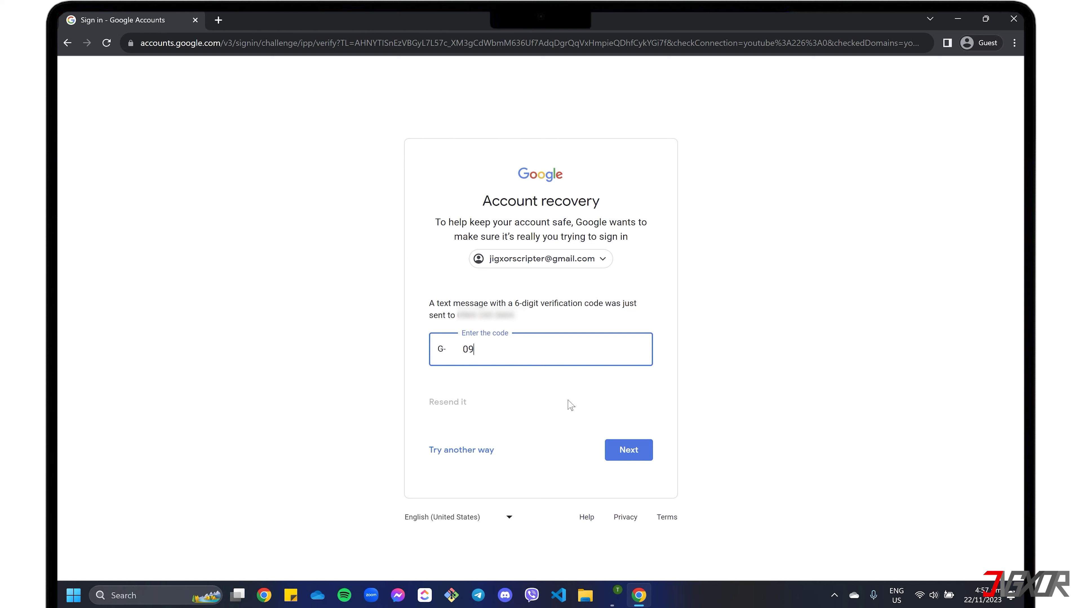
{"action": "left_click", "coordinate": [624, 445]}
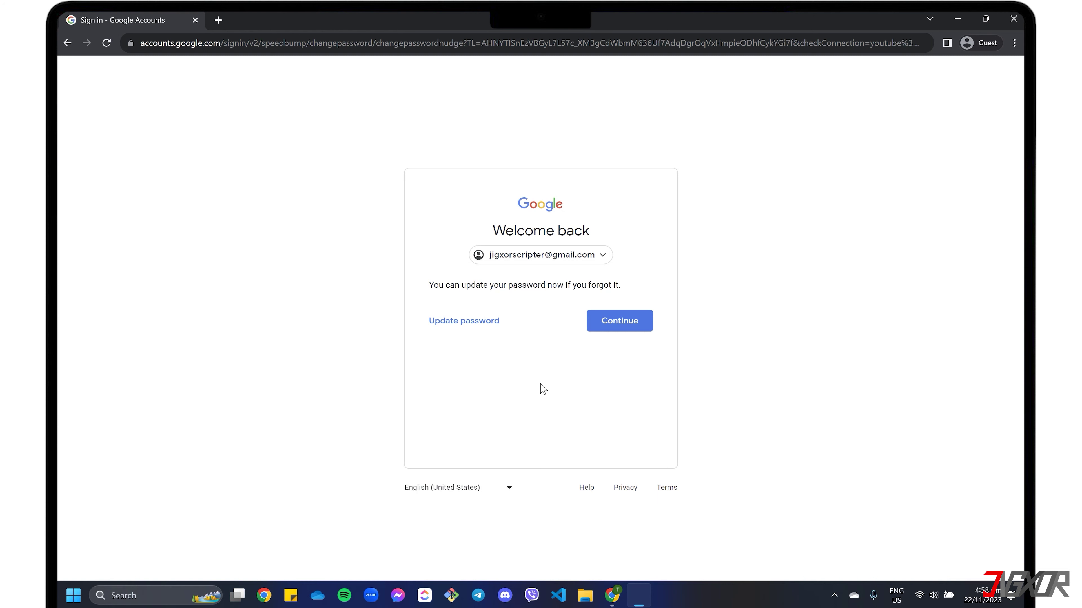
- Choose Update password and enter an eight-character new password in Create password
{"action": "left_click", "coordinate": [488, 325]}
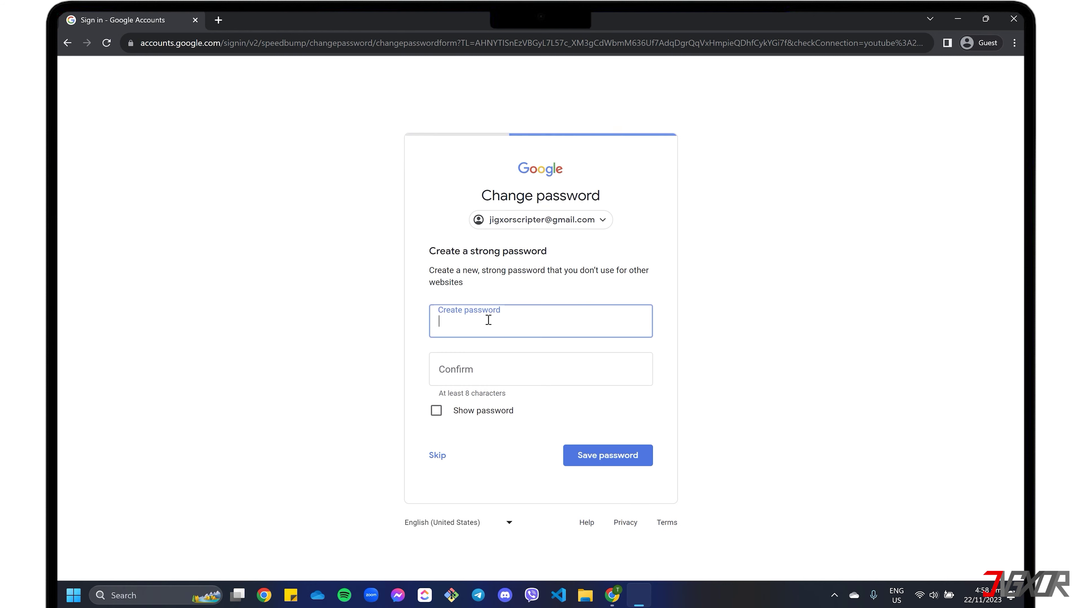
{"action": "type", "text": "••••••"}
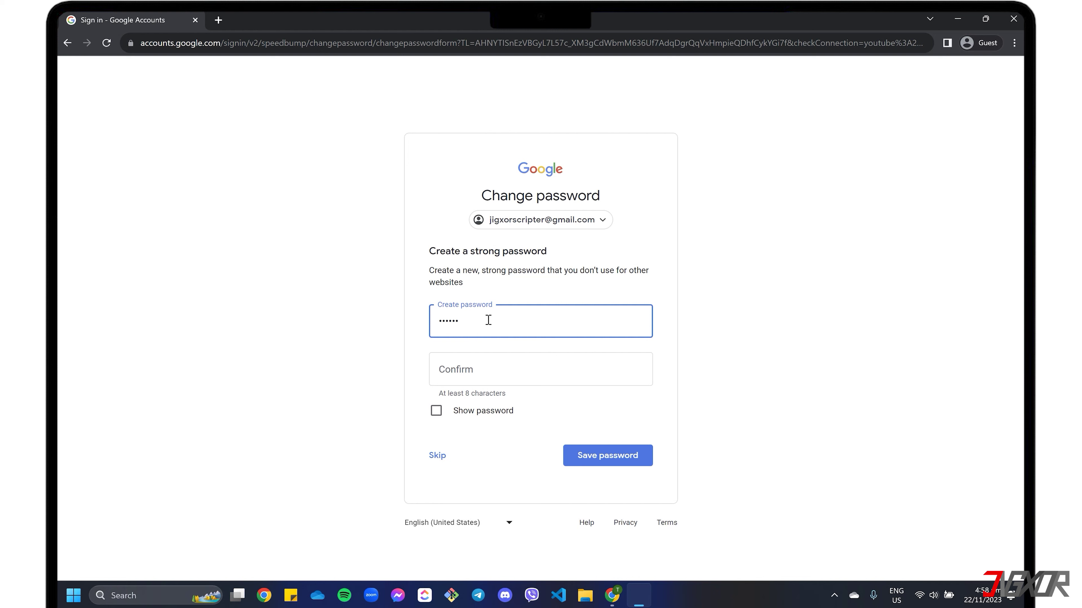
{"action": "type", "text": "••"}
{"action": "left_click", "coordinate": [483, 367]}
{"action": "type", "text": "••••••••"}
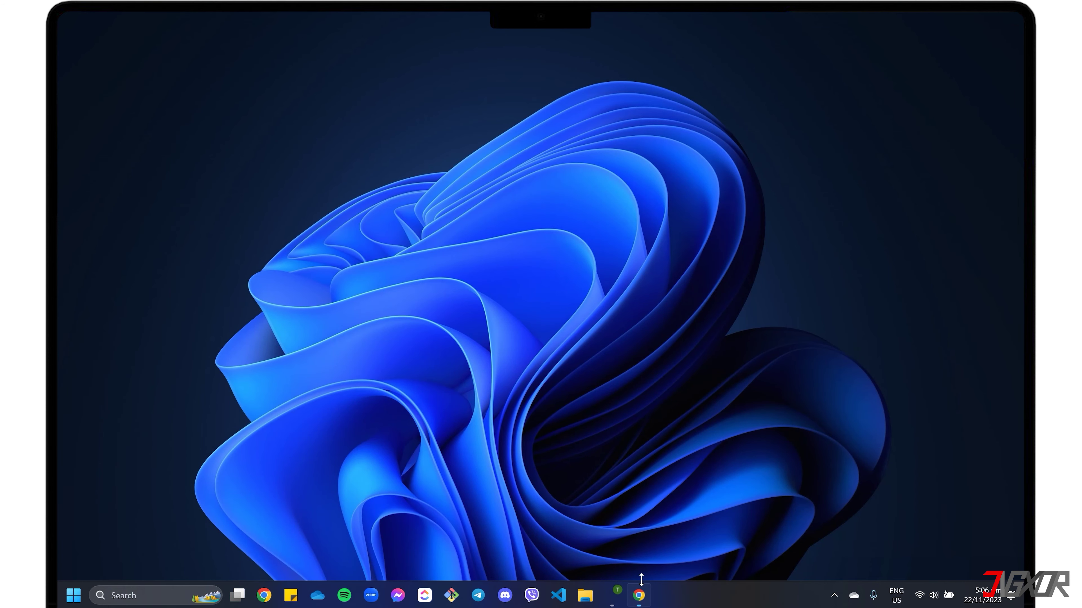
- Start Google sign-in again with the pasted account email and choose Forgot password?
{"action": "left_click", "coordinate": [639, 592]}
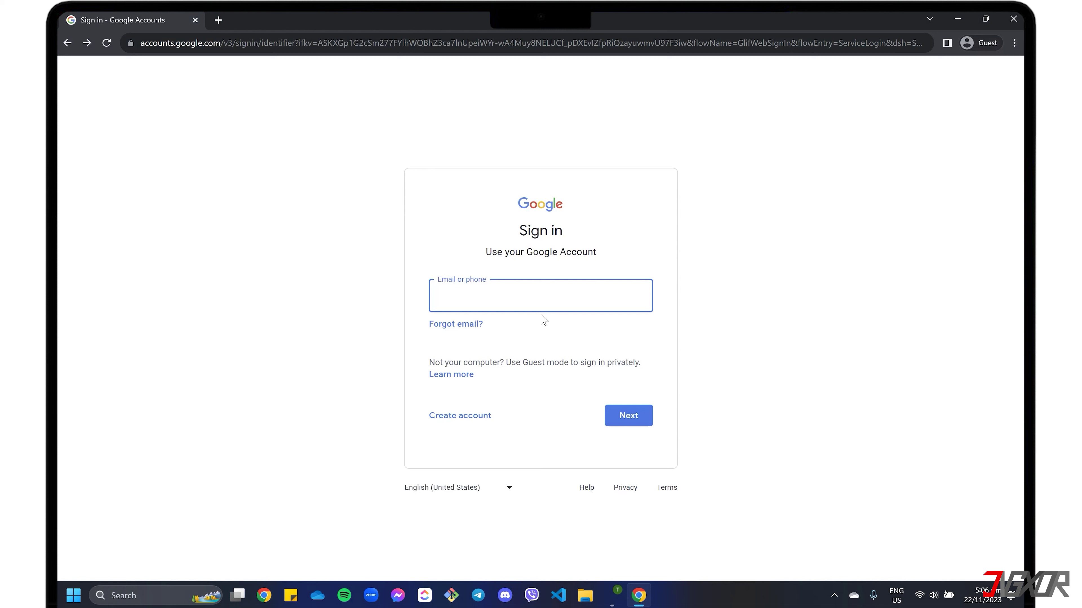
{"action": "key", "text": "ctrl+v"}
{"action": "left_click", "coordinate": [629, 416]}
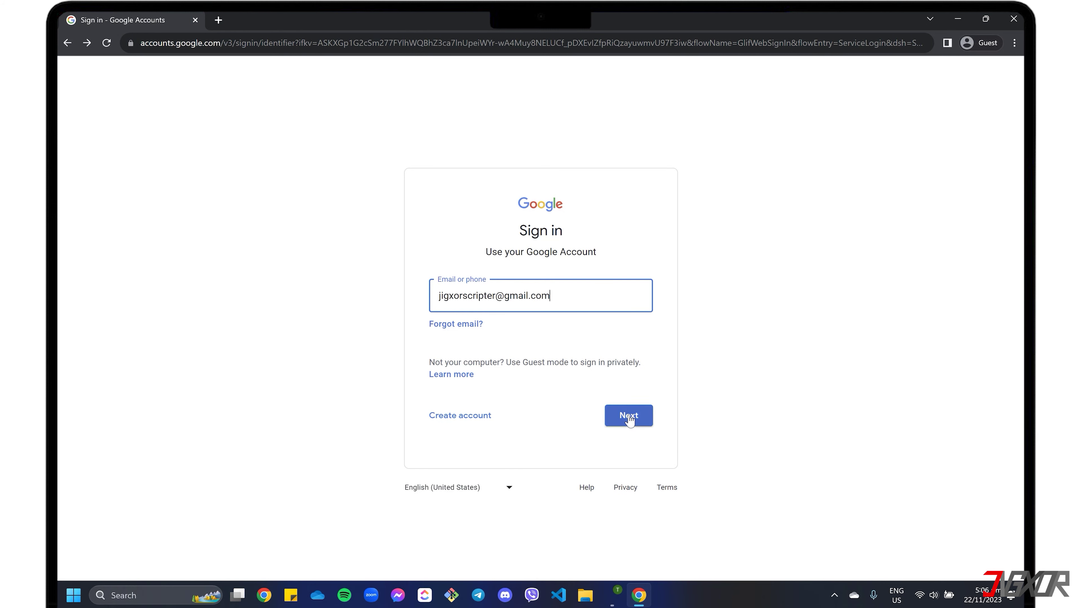
{"action": "left_click", "coordinate": [476, 407]}
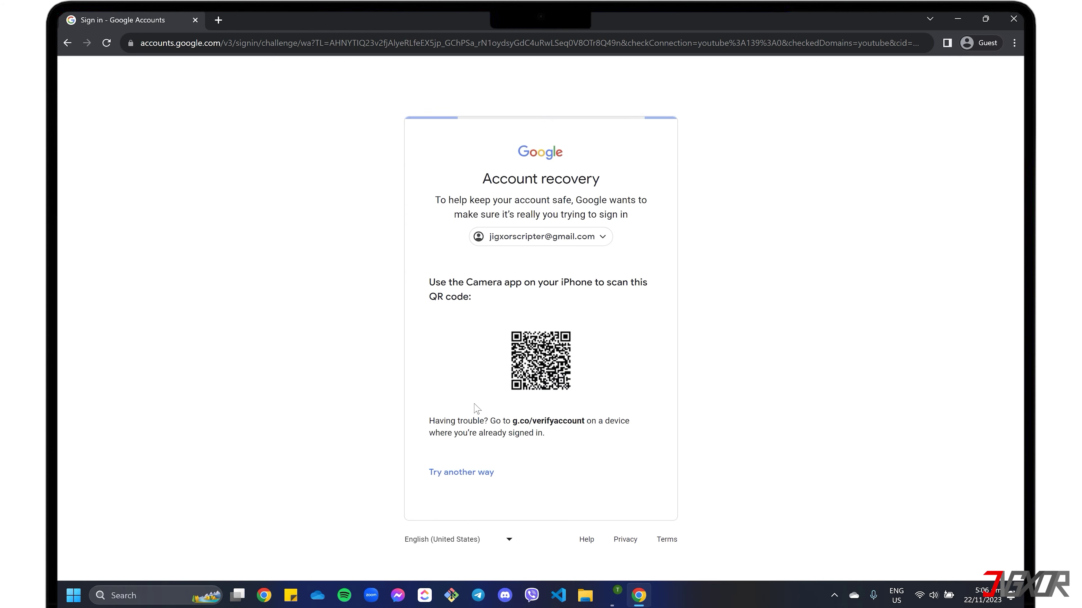
- Skip the QR code and send a verification code to the recovery email address
{"action": "left_click", "coordinate": [460, 472]}
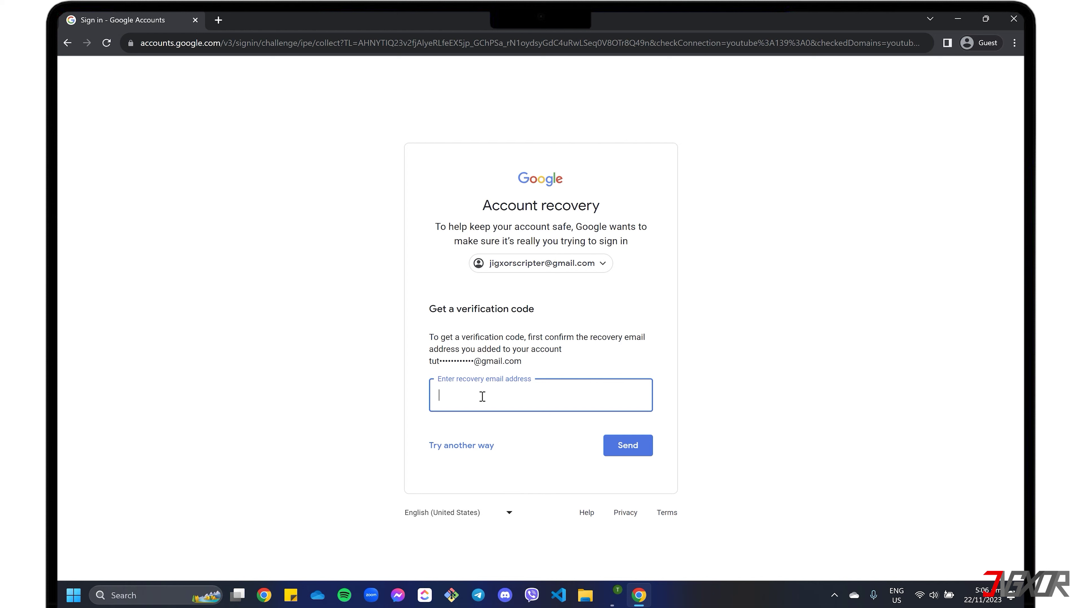
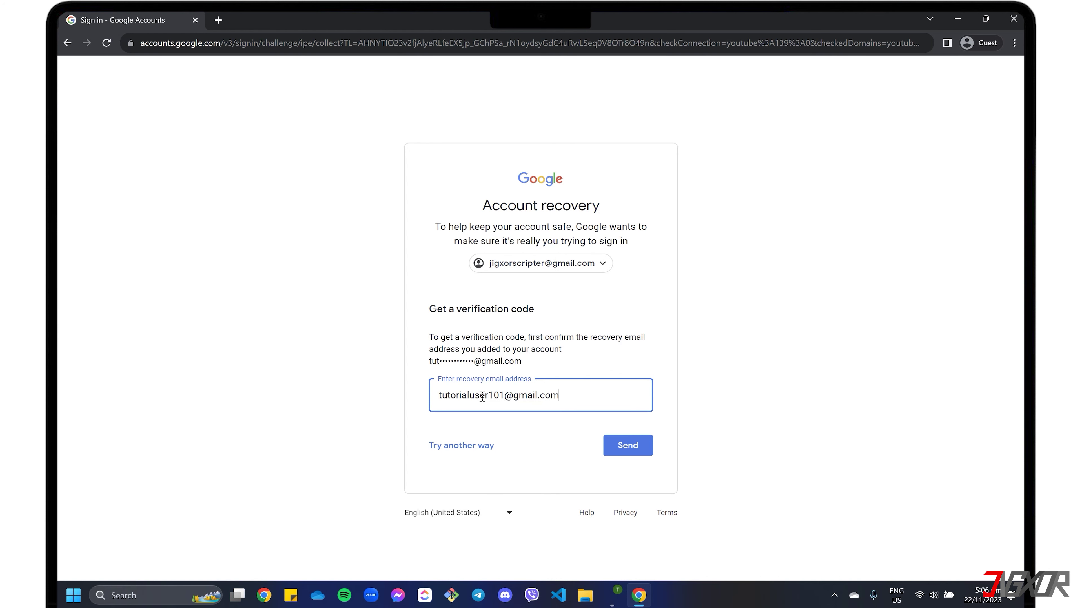
{"action": "left_click", "coordinate": [629, 447]}
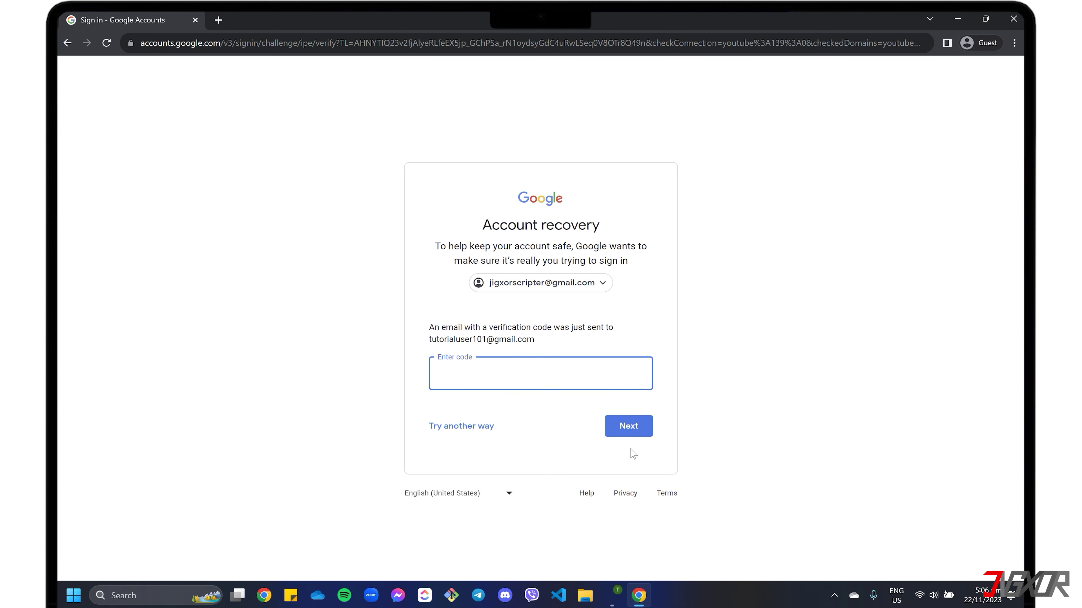
- Submit the emailed code, read the 48-hour sign-in link notice, and minimize Chrome
{"action": "left_click", "coordinate": [620, 427]}
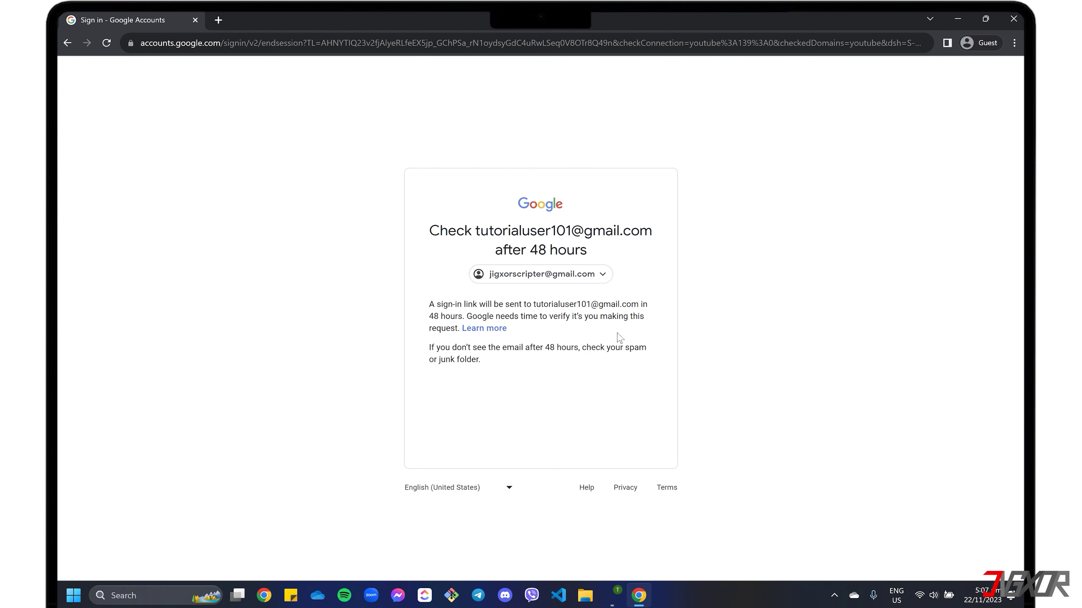
{"action": "left_click", "coordinate": [957, 18]}
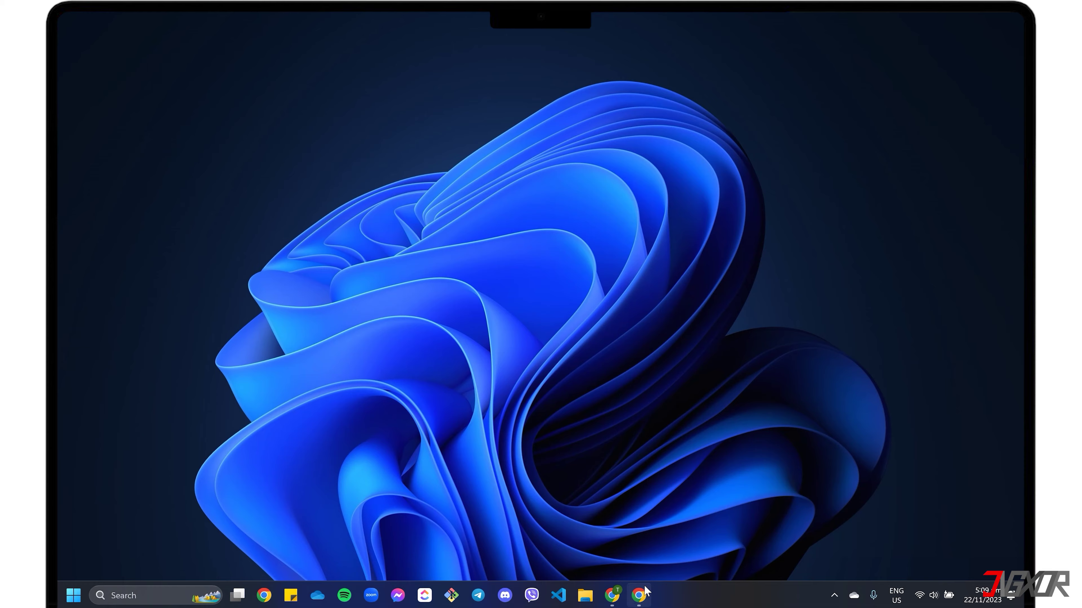
- Restore Chrome, enter the account email, and start Forgot password? recovery
{"action": "left_click", "coordinate": [641, 592]}
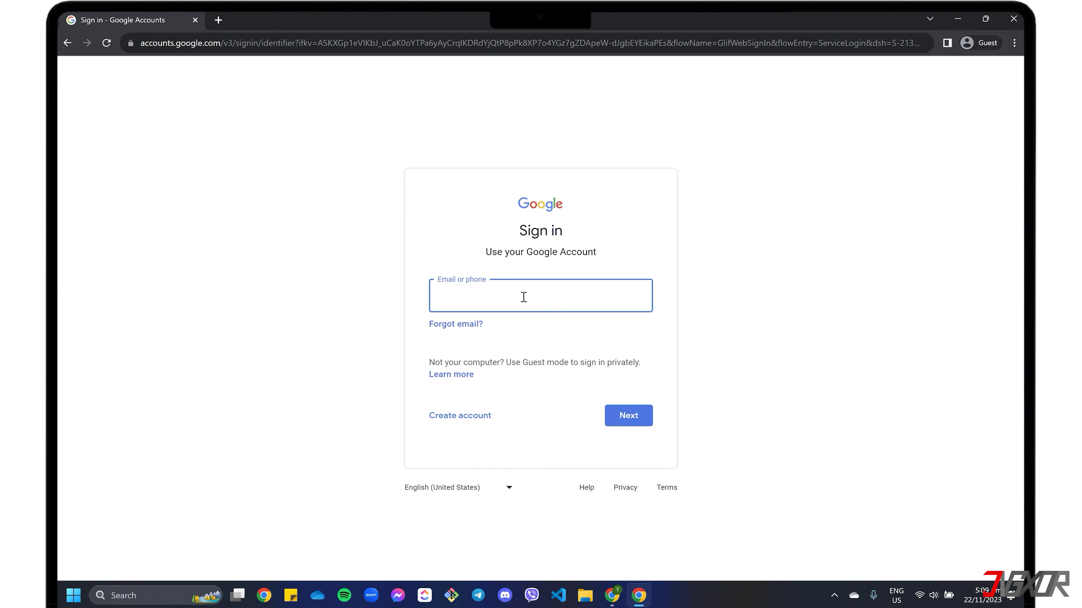
{"action": "left_click", "coordinate": [631, 419]}
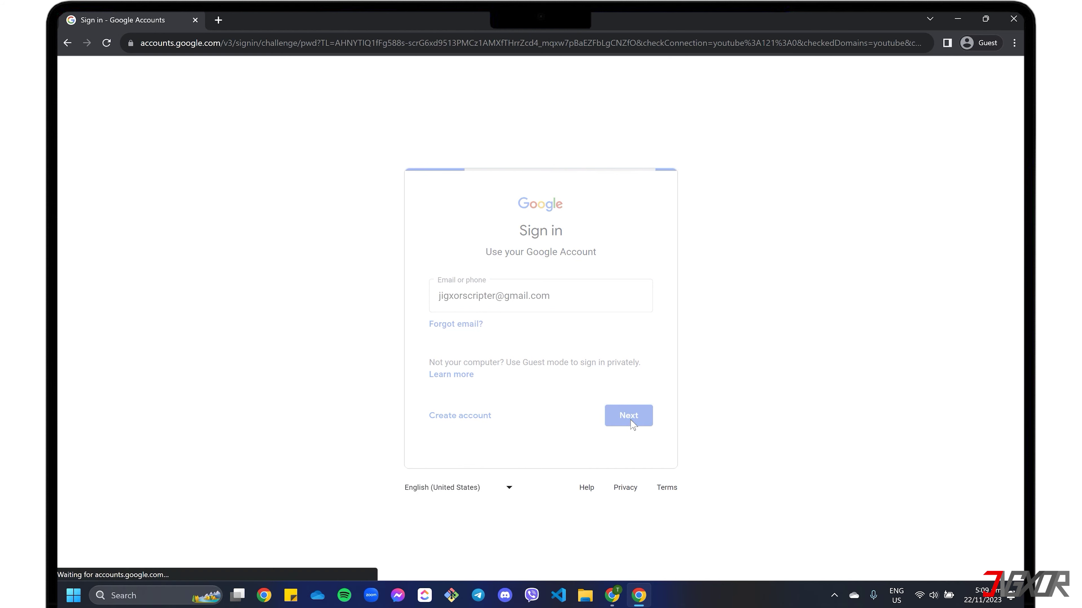
{"action": "left_click", "coordinate": [474, 403]}
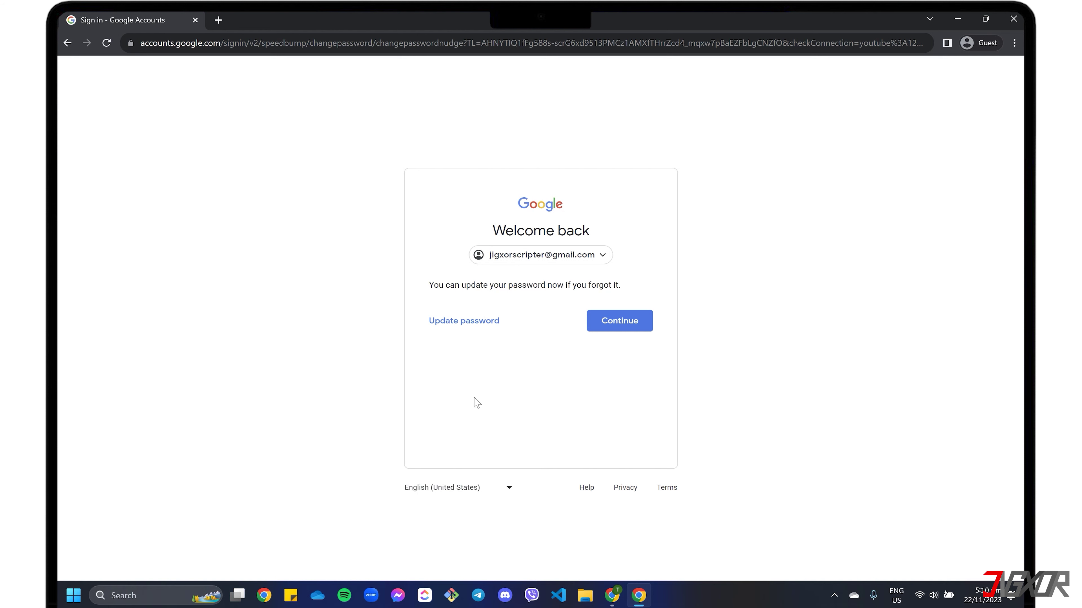
- Save an eight-character new password entered identically in Create password and Confirm
{"action": "left_click", "coordinate": [466, 323]}
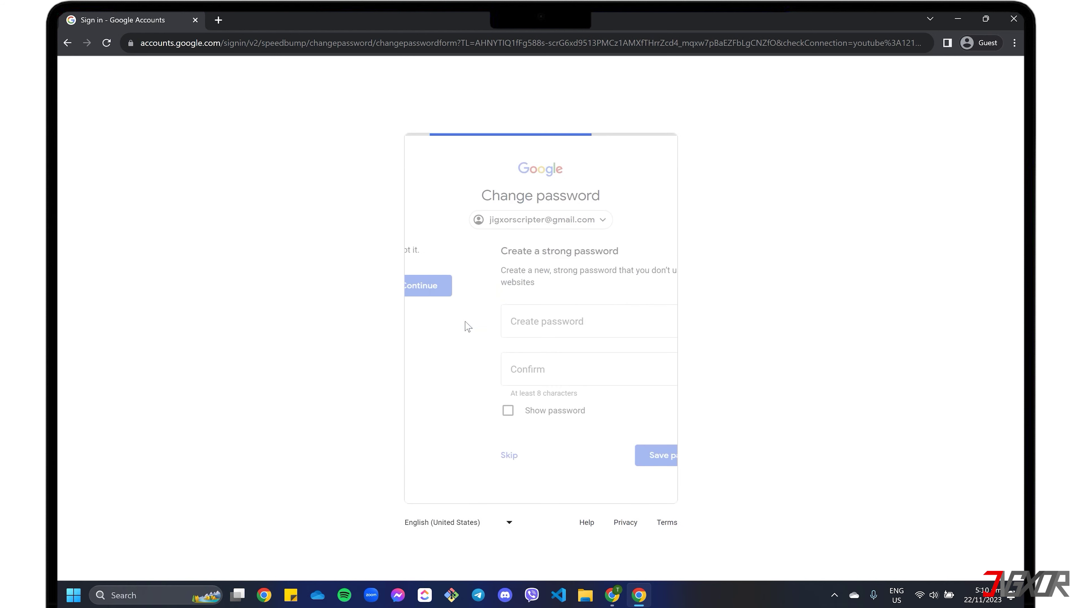
{"action": "type", "text": "••••••••"}
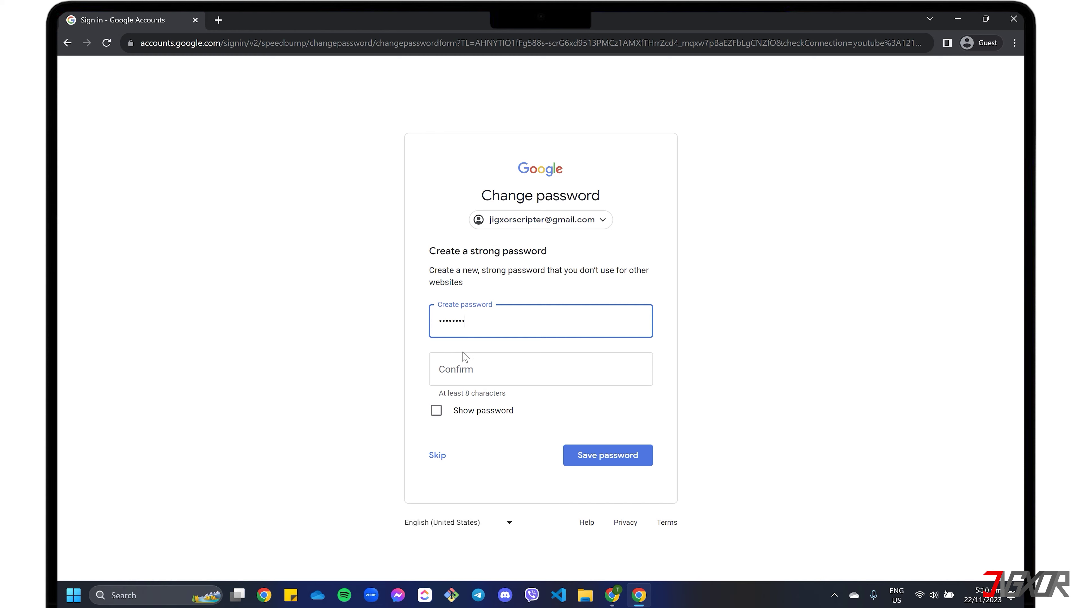
{"action": "left_click", "coordinate": [462, 363]}
{"action": "type", "text": "••••••••"}
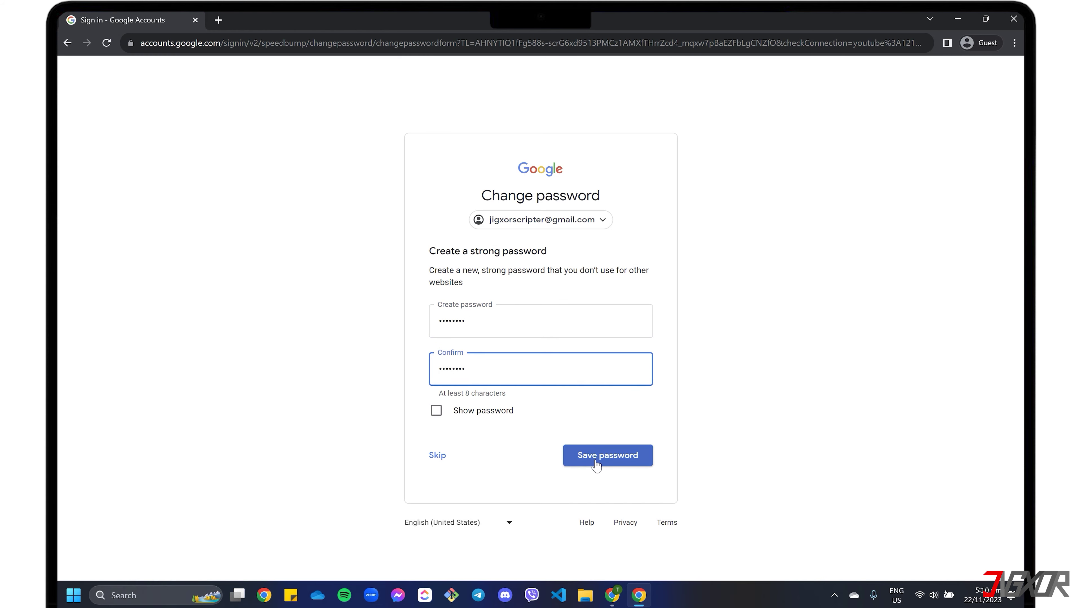
{"action": "left_click", "coordinate": [597, 463]}
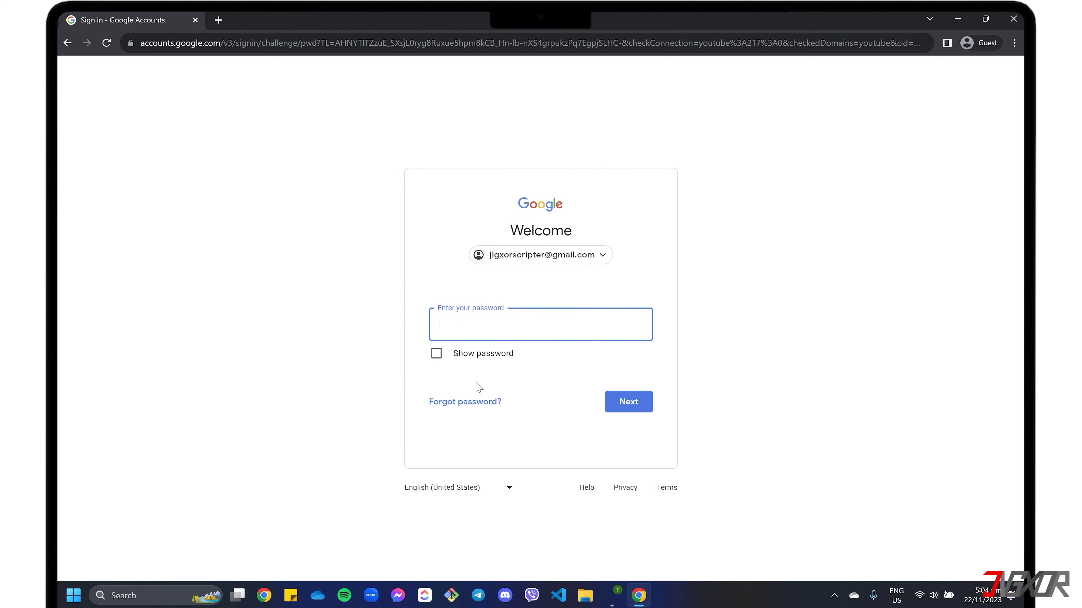
- Choose Forgot password? then Try another way, reaching the Couldn't sign you in page
{"action": "left_click", "coordinate": [468, 402]}
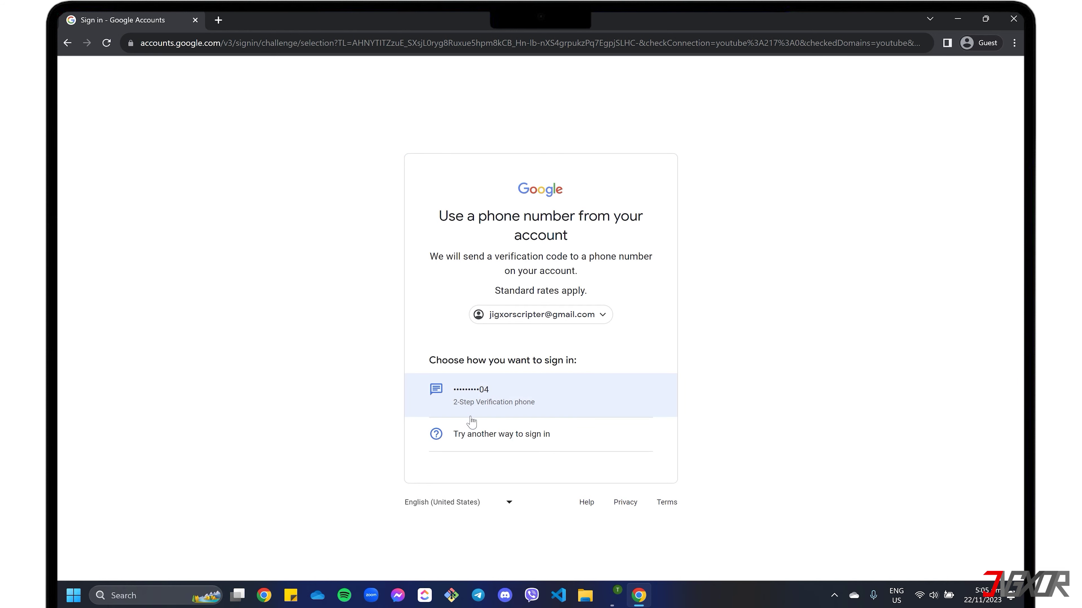
{"action": "left_click", "coordinate": [572, 437]}
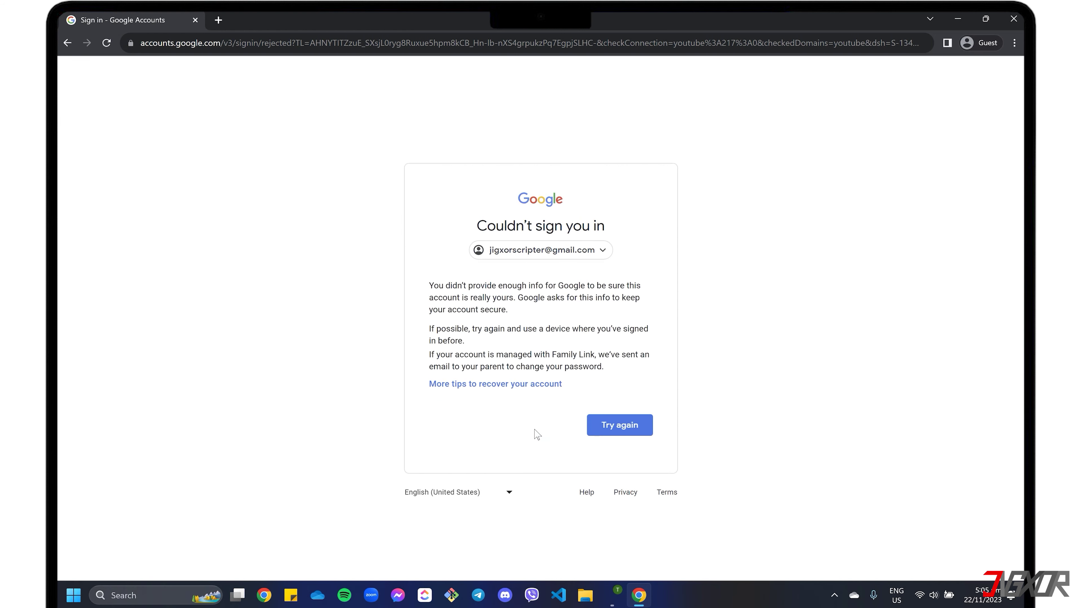